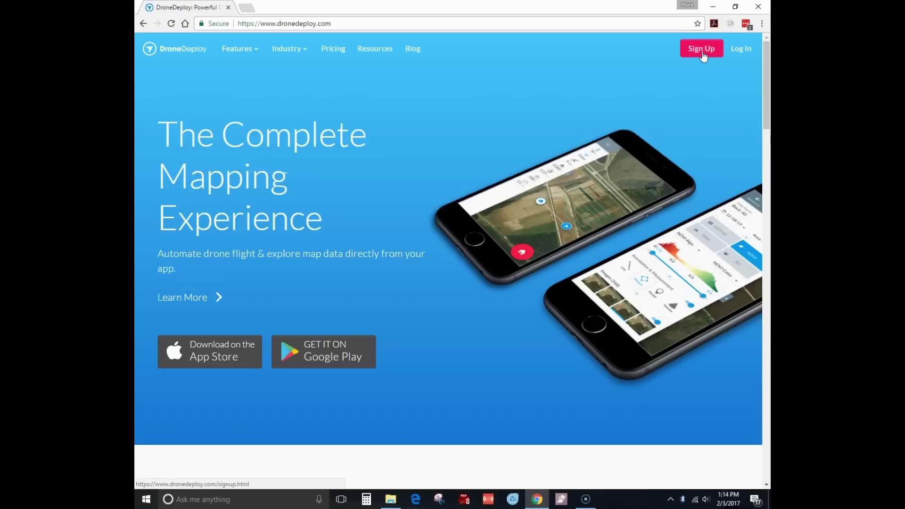
Log in to the DroneDeploy account and open the Y bldg map that is awaiting image upload.
{"action": "left_click", "coordinate": [735, 54]}
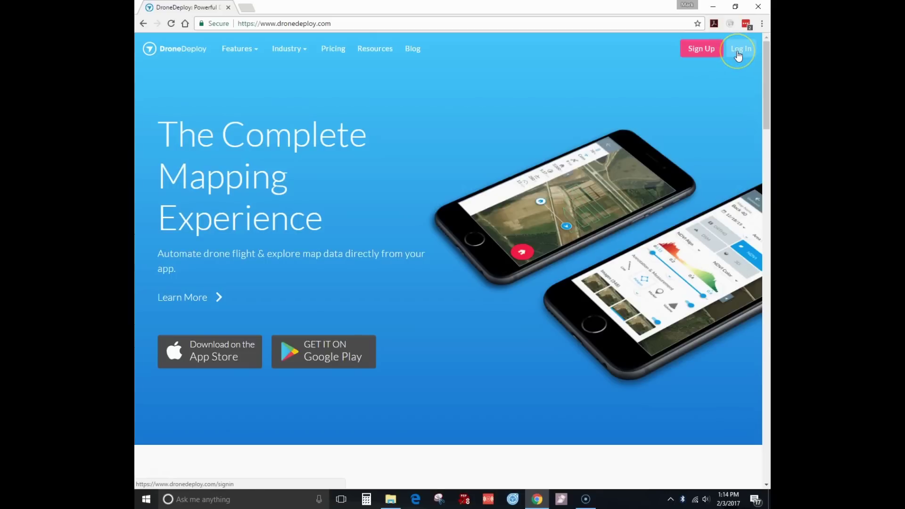
{"action": "left_click", "coordinate": [363, 139]}
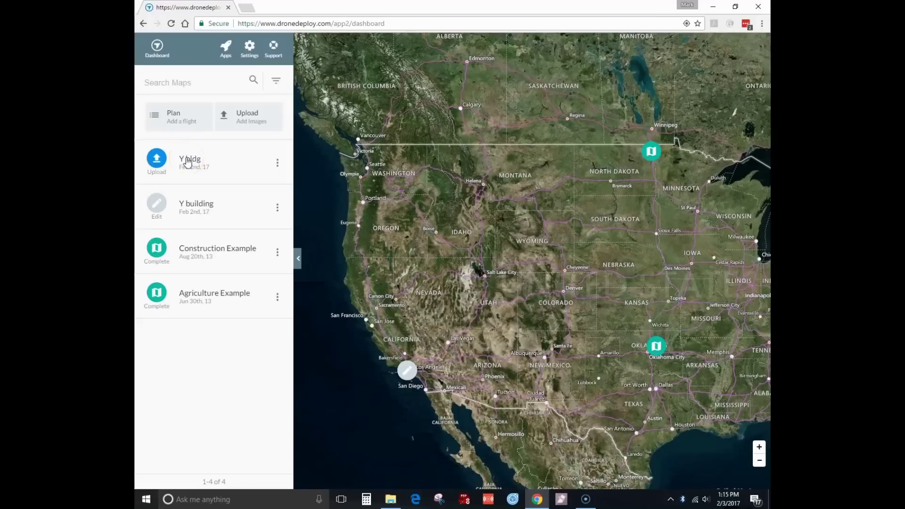
{"action": "left_click", "coordinate": [186, 160]}
{"action": "left_click", "coordinate": [186, 154]}
{"action": "left_click", "coordinate": [253, 146]}
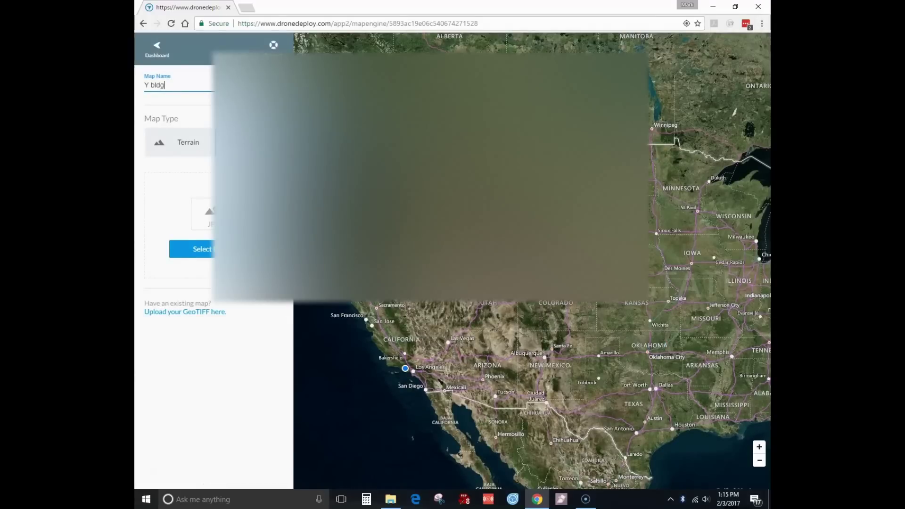
Start selecting images for the map, browse to the DroneDeploy2 folder on the Desktop and enlarge the file dialog.
{"action": "left_click", "coordinate": [208, 248]}
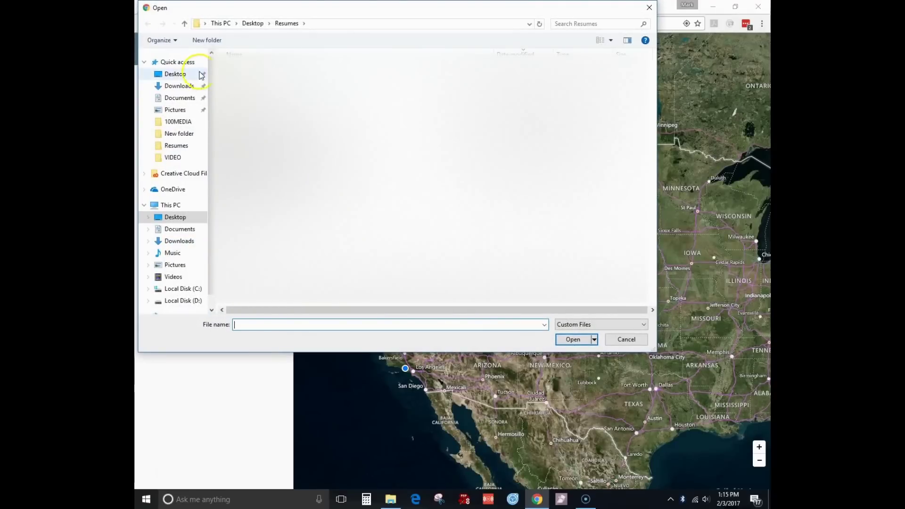
{"action": "left_click", "coordinate": [188, 75]}
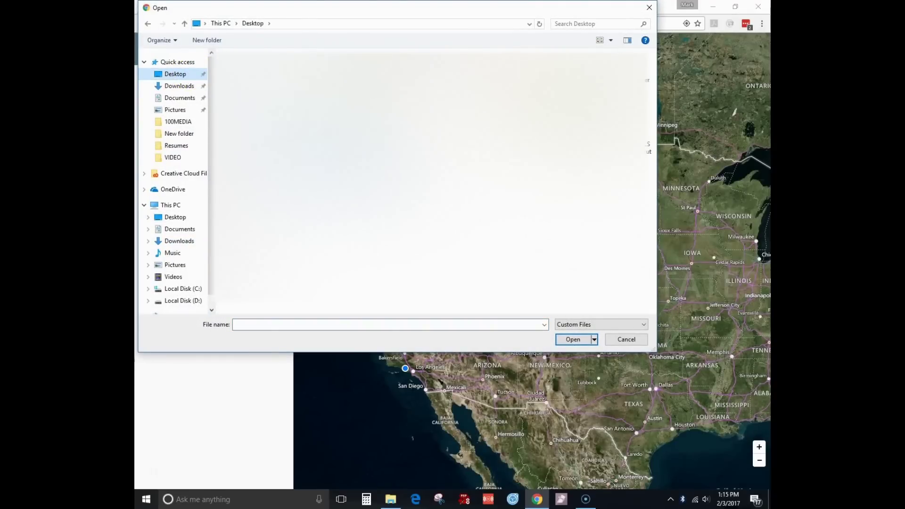
{"action": "key", "text": "Return"}
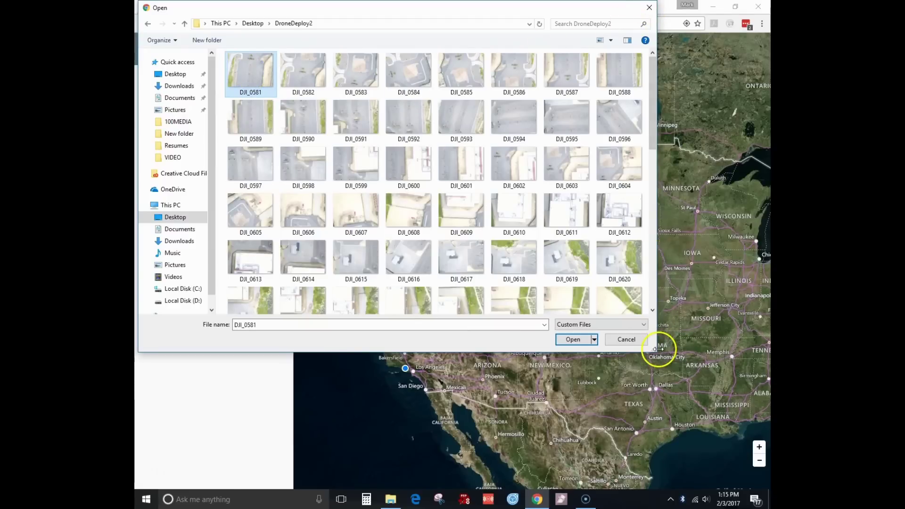
{"action": "left_click_drag", "start_coordinate": [655, 349], "coordinate": [731, 479]}
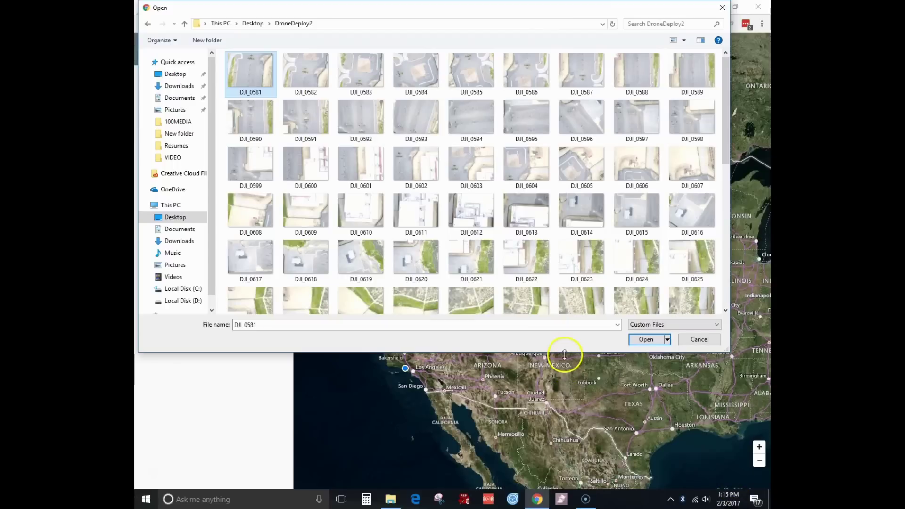
{"action": "left_click_drag", "start_coordinate": [564, 354], "coordinate": [573, 465]}
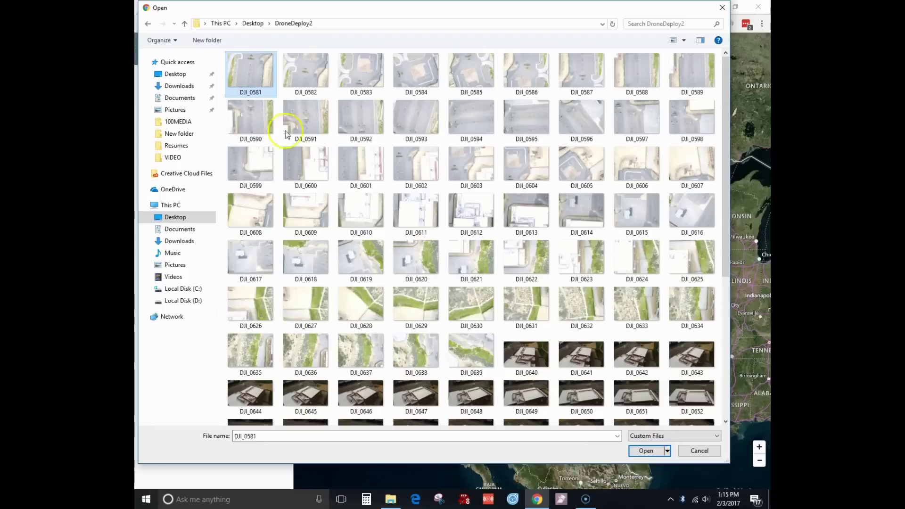
Select the overhead images DJI_0581 to DJI_0639, and separately the angled building images DJI_0640 to DJI_0693.
{"action": "left_click", "coordinate": [473, 357], "text": "shift"}
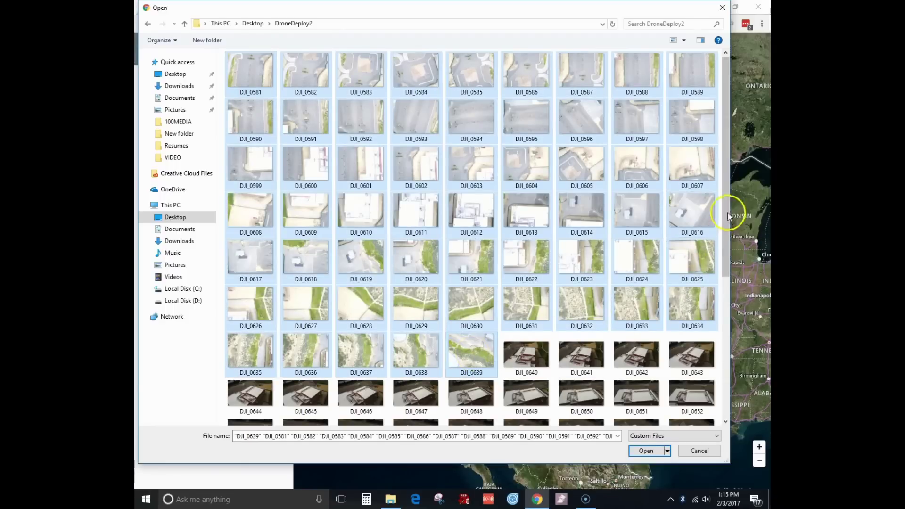
{"action": "left_click_drag", "start_coordinate": [725, 213], "coordinate": [737, 344]}
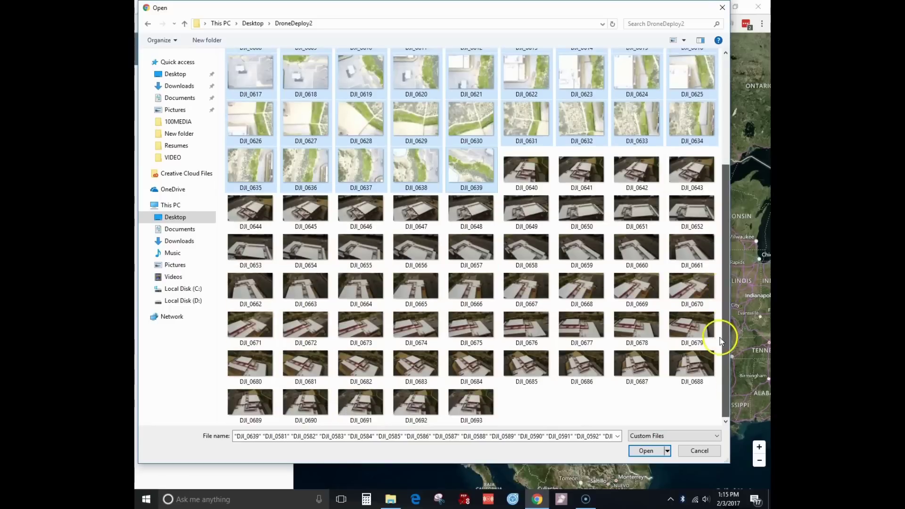
{"action": "left_click", "coordinate": [528, 178]}
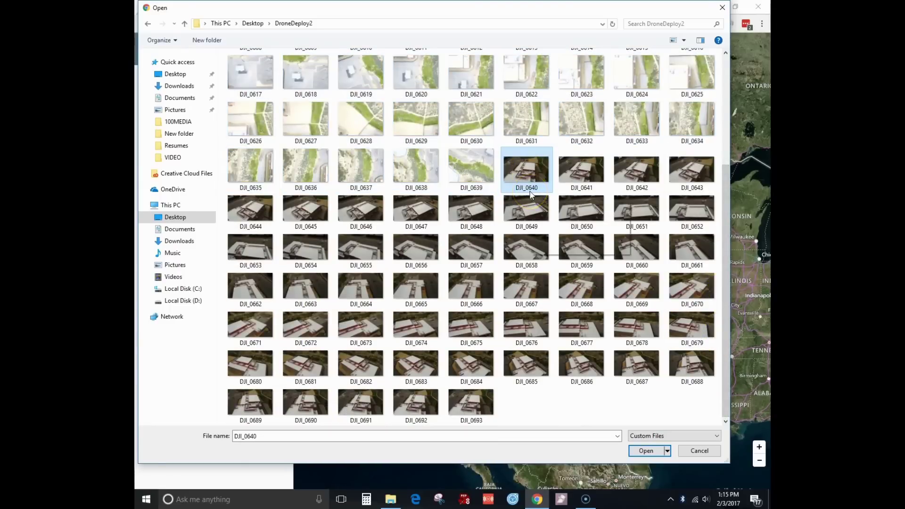
{"action": "left_click", "coordinate": [460, 404], "text": "shift"}
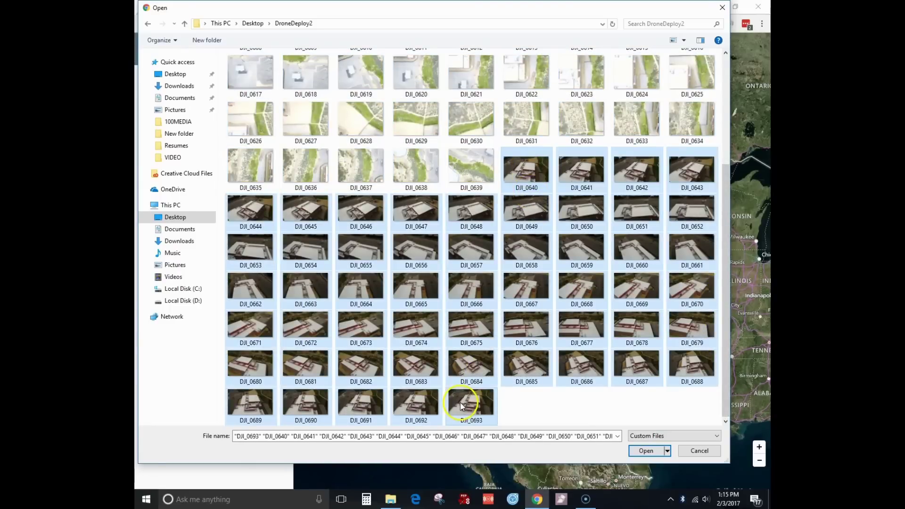
Select all images from DJI_0581 through DJI_0693 and add them to the Y bldg map.
{"action": "left_click", "coordinate": [486, 408]}
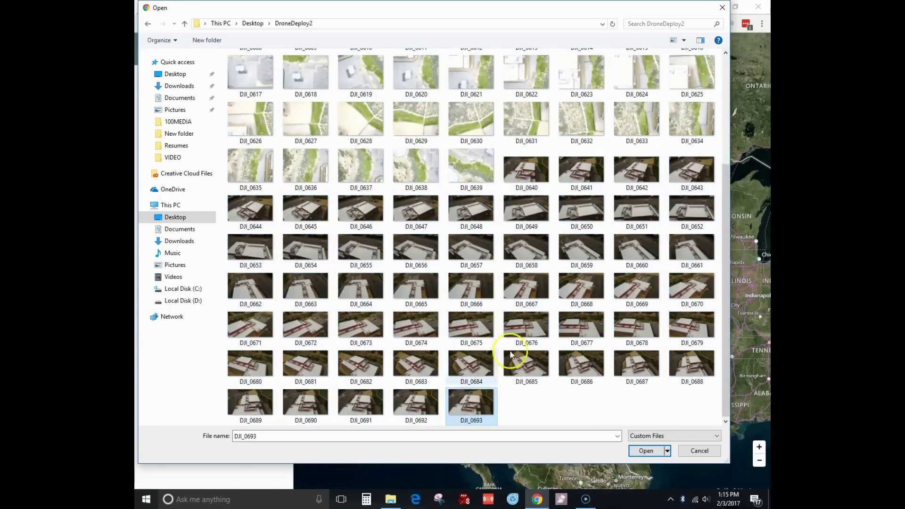
{"action": "scroll", "coordinate": [502, 380], "scroll_direction": "up", "scroll_amount": 4}
{"action": "left_click", "coordinate": [251, 72], "text": "shift"}
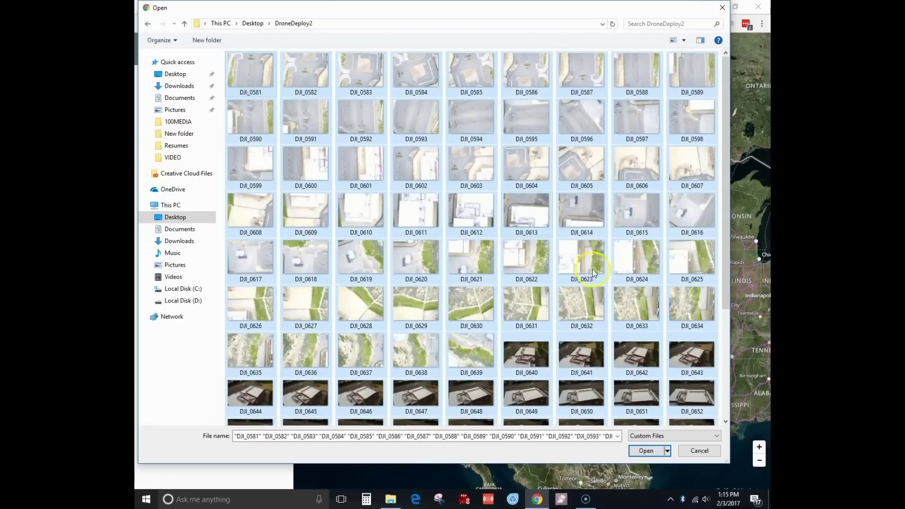
{"action": "scroll", "coordinate": [590, 278], "scroll_direction": "down", "scroll_amount": 4}
{"action": "left_click", "coordinate": [646, 452]}
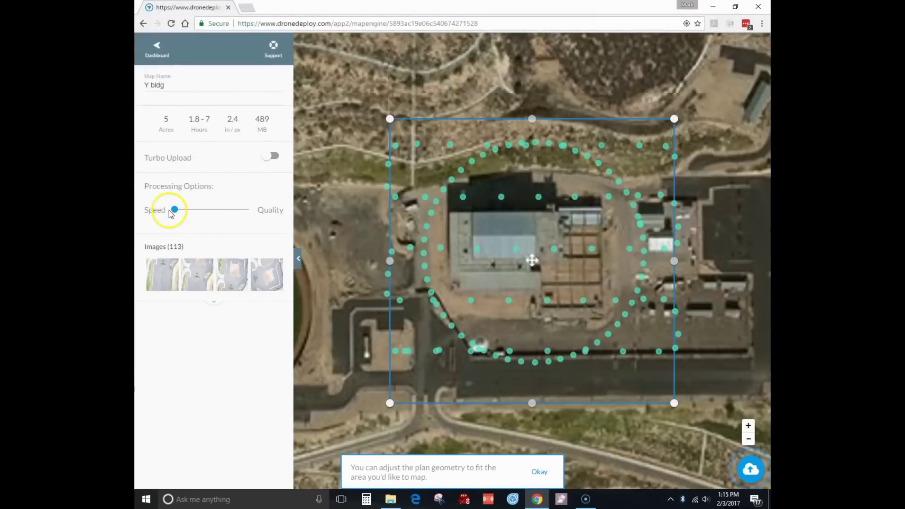
Set the processing option fully to Quality and start uploading the map images.
{"action": "left_click_drag", "start_coordinate": [169, 211], "coordinate": [256, 210]}
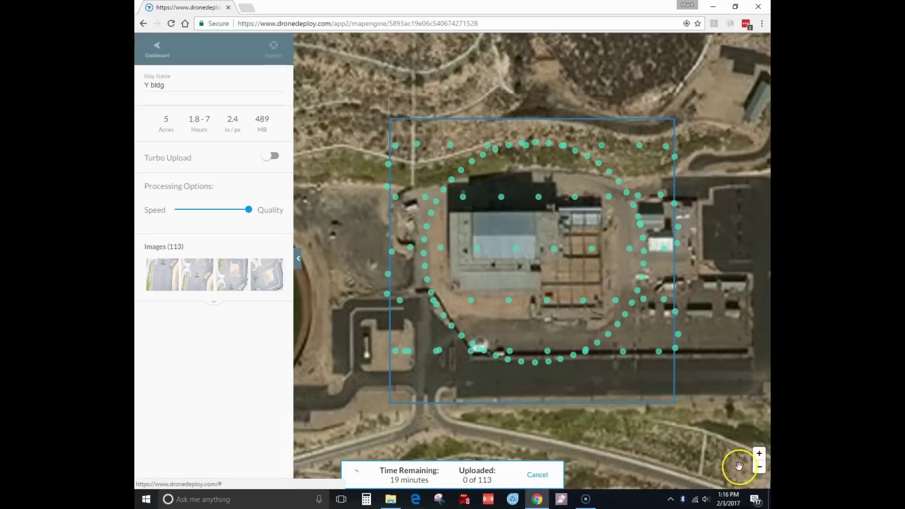
{"action": "left_click", "coordinate": [710, 463]}
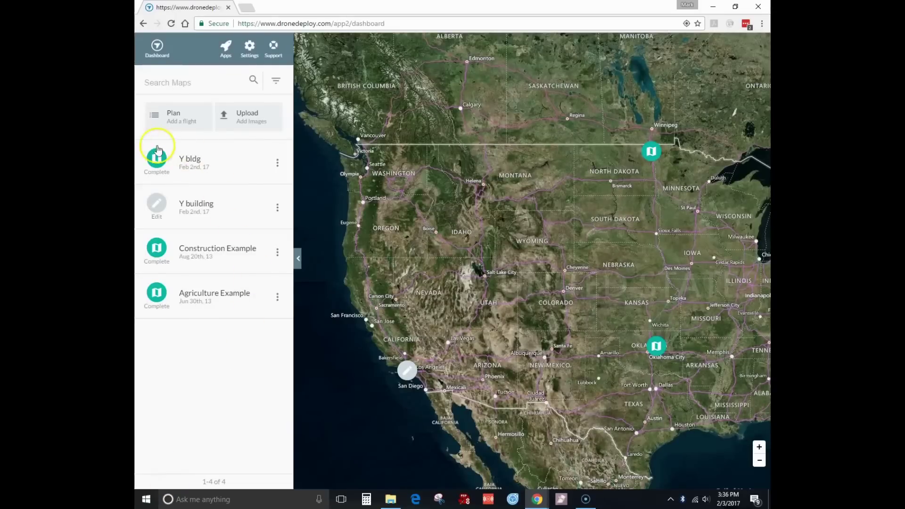
Open the completed Y bldg map and view its 2D Map, Plant Health and Elevation layers.
{"action": "left_click", "coordinate": [192, 167]}
{"action": "left_click", "coordinate": [191, 136]}
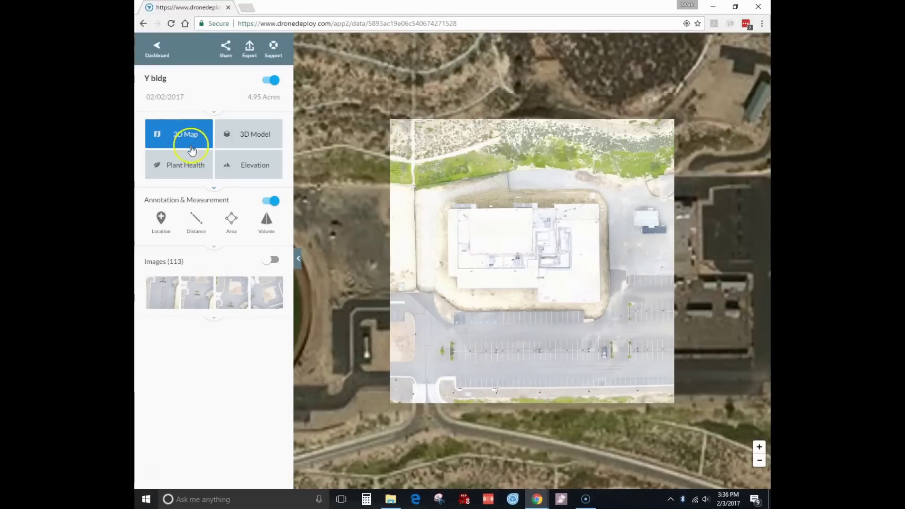
{"action": "left_click", "coordinate": [189, 167]}
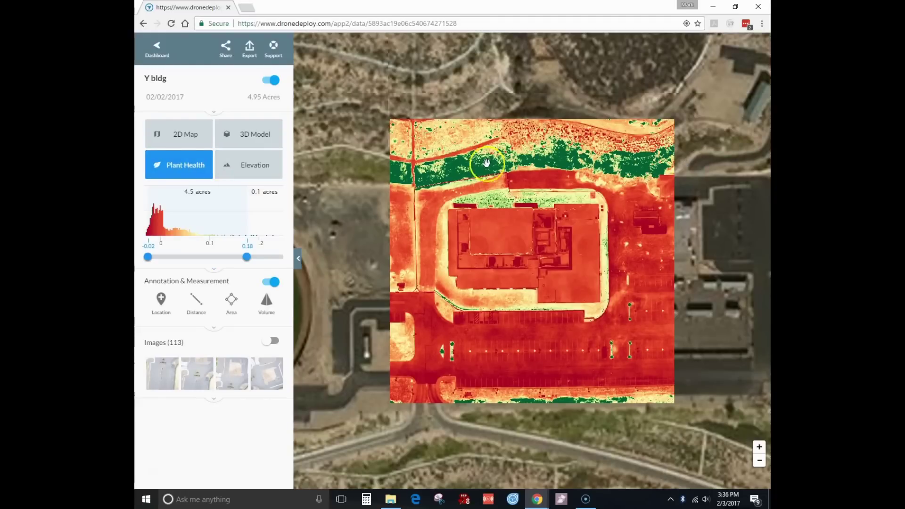
{"action": "left_click", "coordinate": [255, 167]}
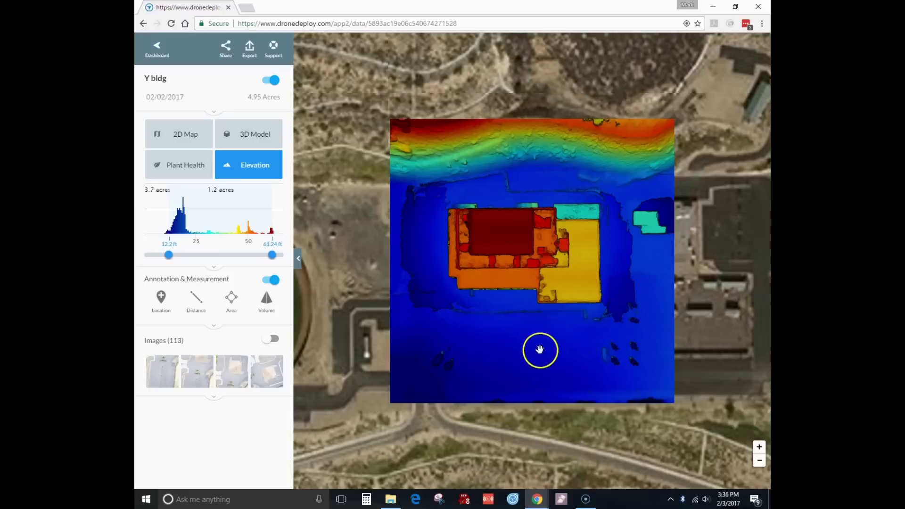
Display the 3D Model of the Y bldg map, hide the side panel and inspect the building from several angles.
{"action": "left_click", "coordinate": [252, 140]}
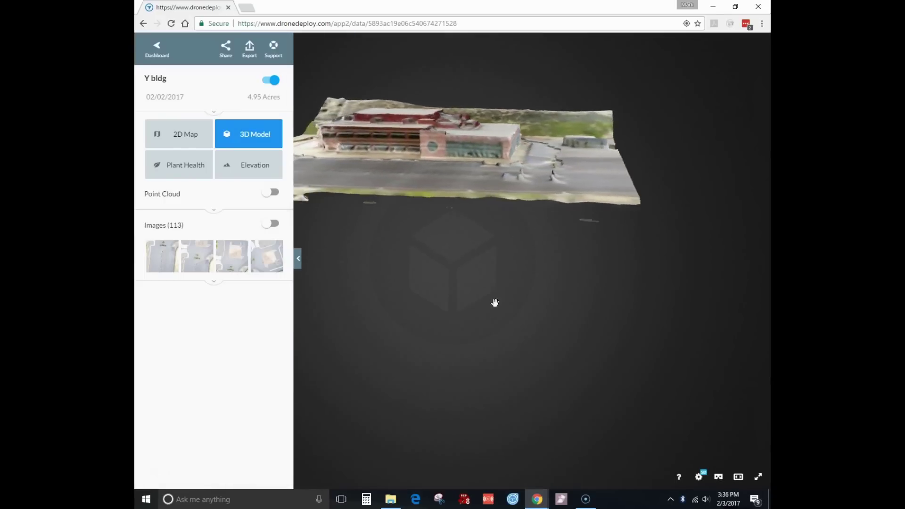
{"action": "left_click", "coordinate": [464, 227]}
{"action": "left_click_drag", "start_coordinate": [465, 227], "coordinate": [329, 186]}
{"action": "left_click", "coordinate": [364, 218]}
{"action": "left_click_drag", "start_coordinate": [364, 218], "coordinate": [408, 233]}
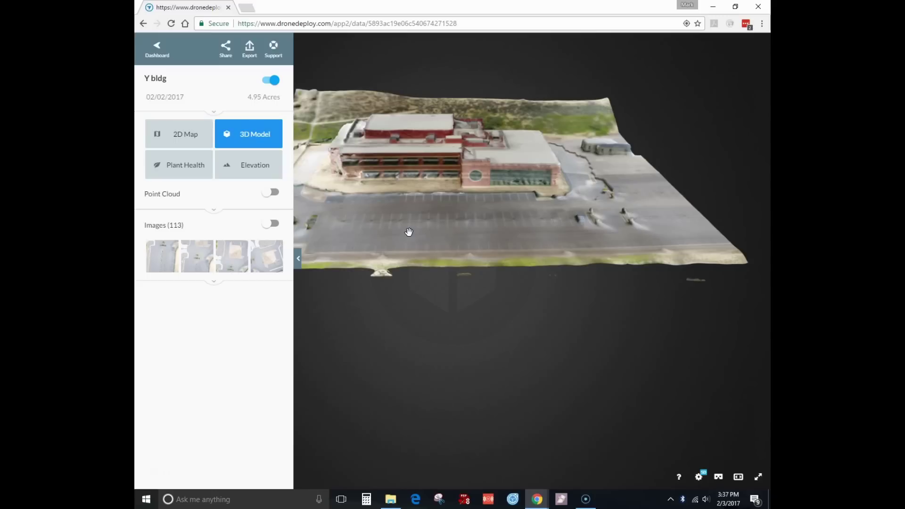
{"action": "left_click_drag", "start_coordinate": [344, 166], "coordinate": [615, 304]}
{"action": "left_click", "coordinate": [296, 259]}
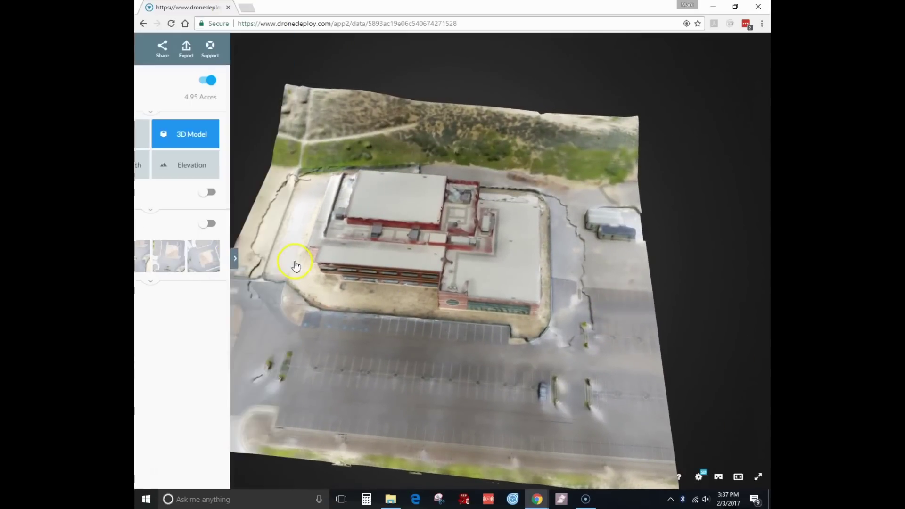
{"action": "mouse_move", "coordinate": [320, 340]}
{"action": "left_mouse_down"}
{"action": "mouse_move", "coordinate": [324, 319]}
{"action": "mouse_move", "coordinate": [324, 329]}
{"action": "left_mouse_up"}
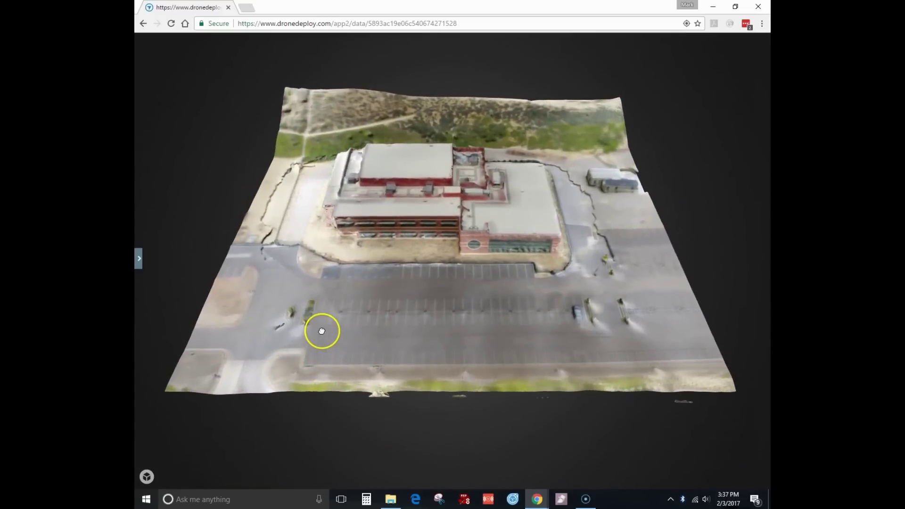
Open the 3D viewer's settings showing the rendering, navigation and texture options.
{"action": "mouse_move", "coordinate": [630, 433]}
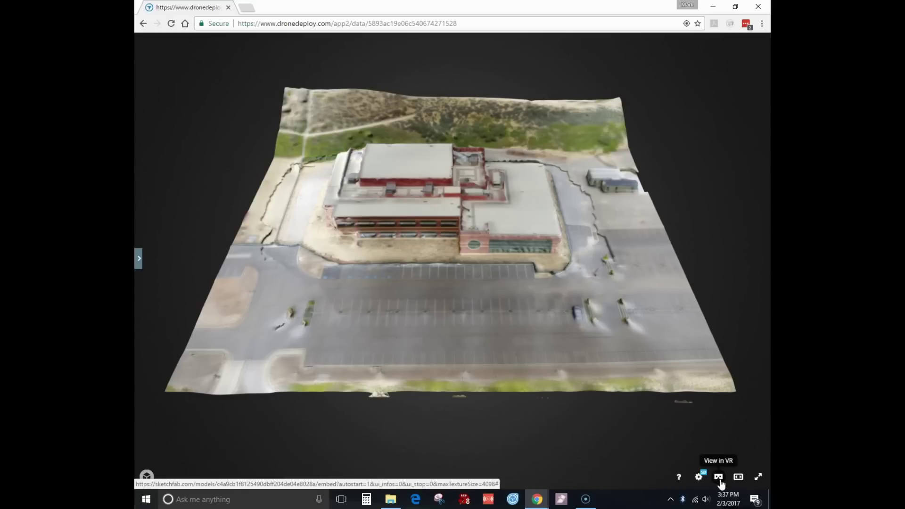
{"action": "left_click", "coordinate": [737, 479]}
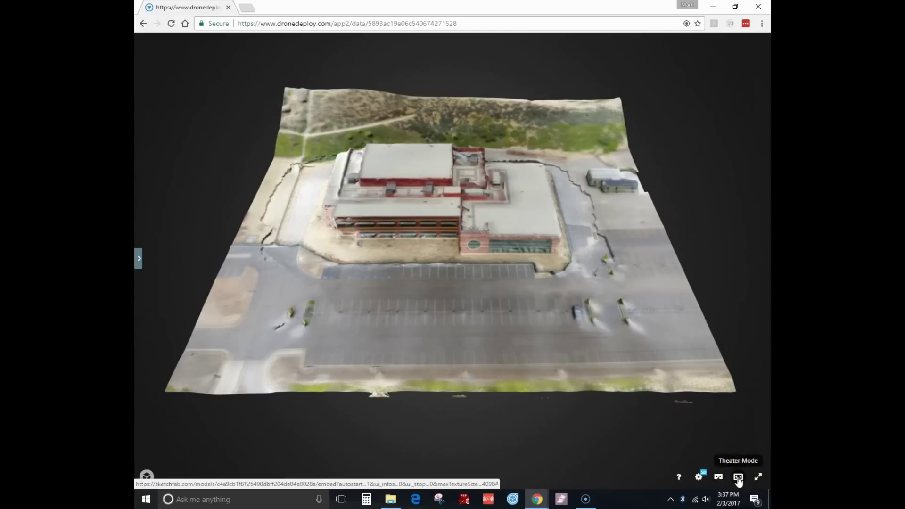
{"action": "left_click", "coordinate": [707, 478]}
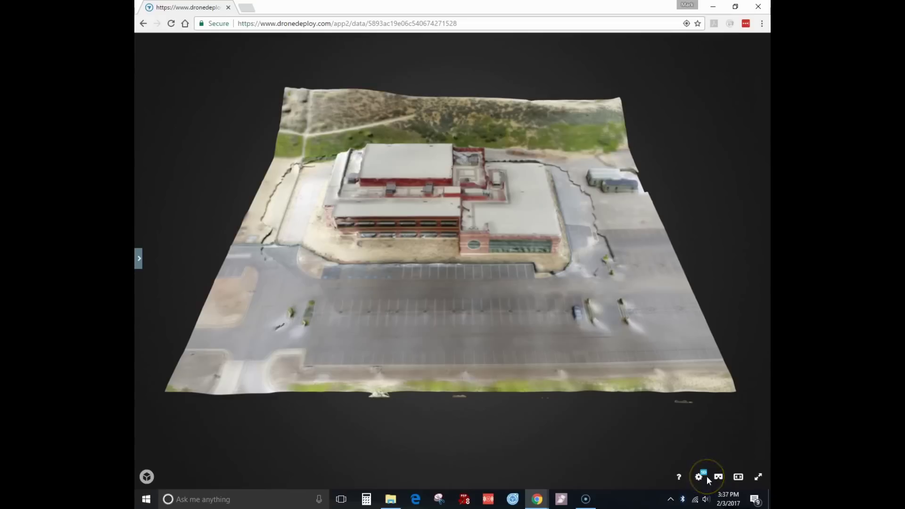
{"action": "left_click", "coordinate": [697, 478]}
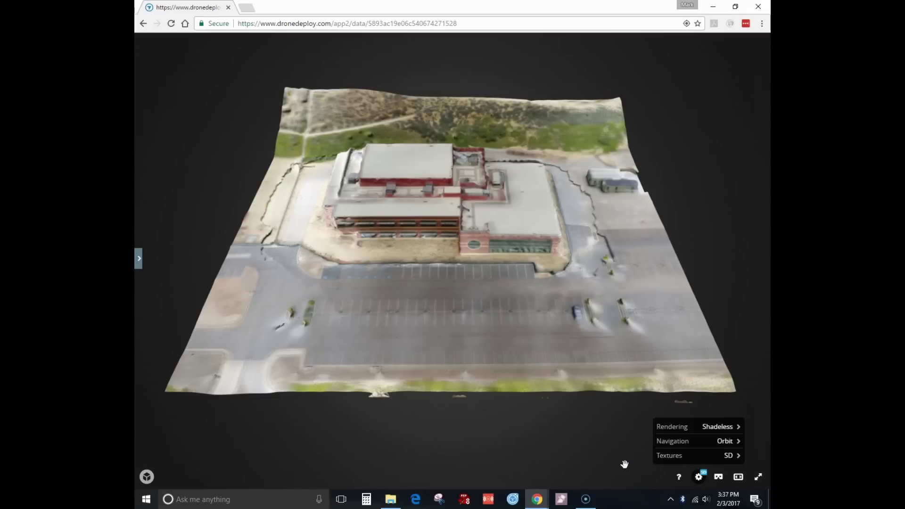
Open the building model's page on Sketchfab, select its web address and inspect the model from above.
{"action": "left_click", "coordinate": [146, 477]}
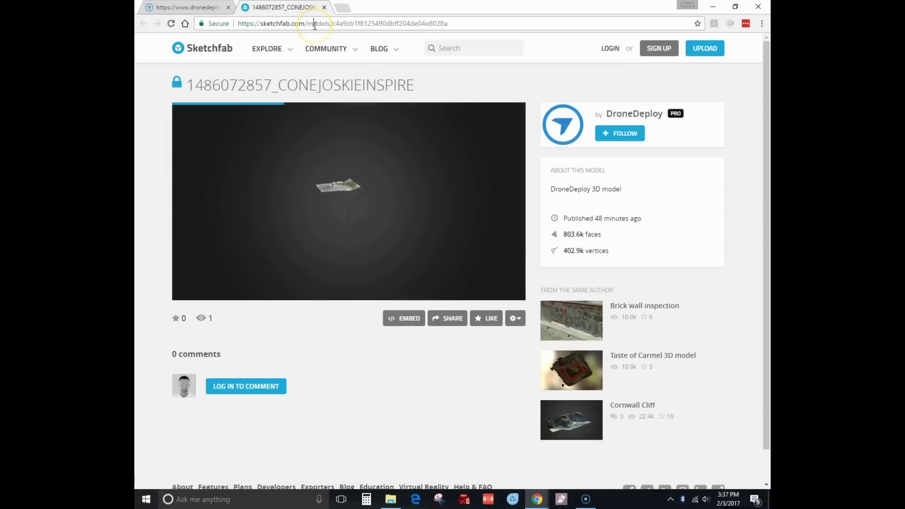
{"action": "left_click", "coordinate": [315, 24]}
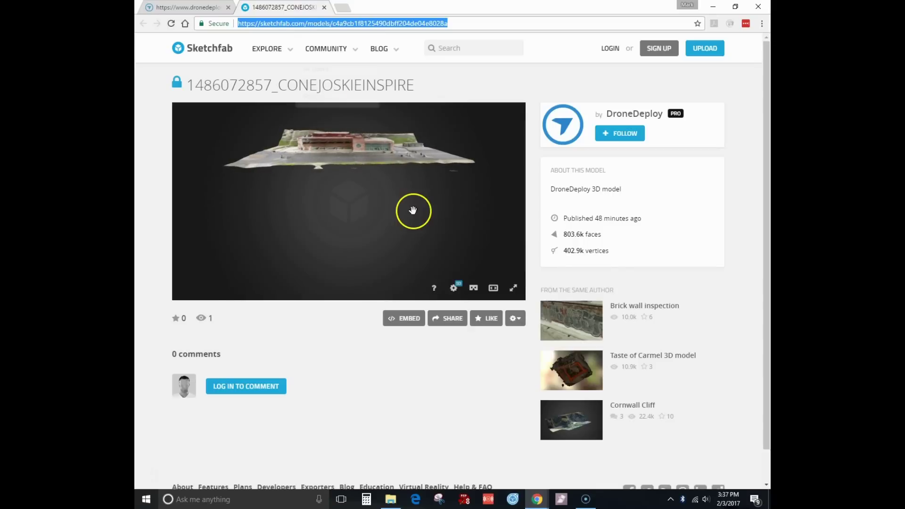
{"action": "left_click_drag", "start_coordinate": [378, 188], "coordinate": [394, 230]}
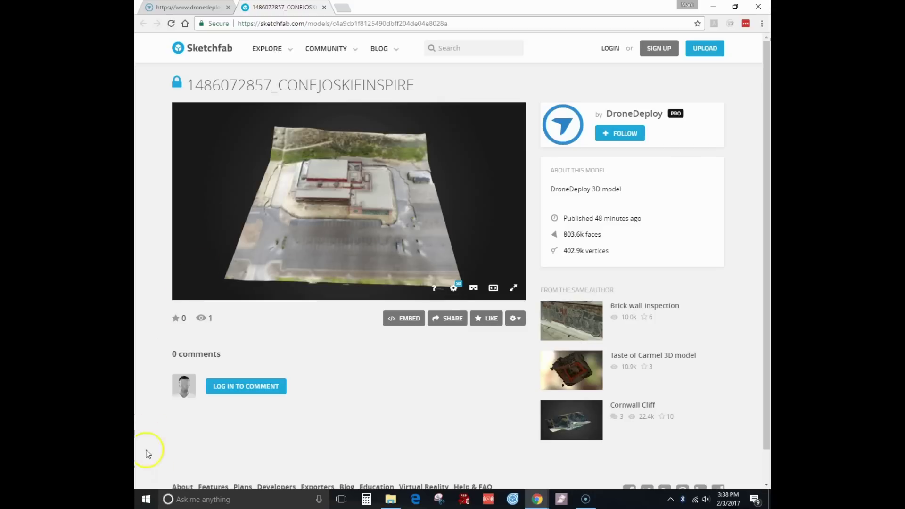
{"action": "left_click", "coordinate": [155, 473]}
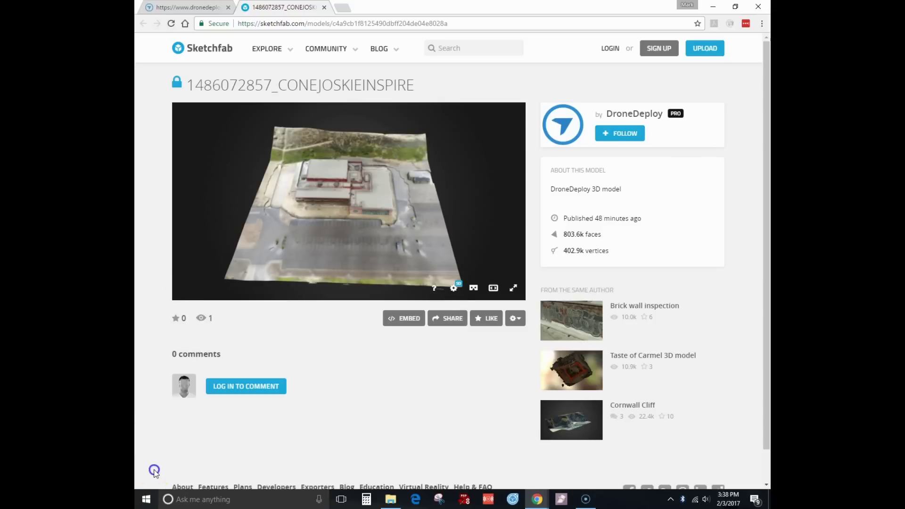